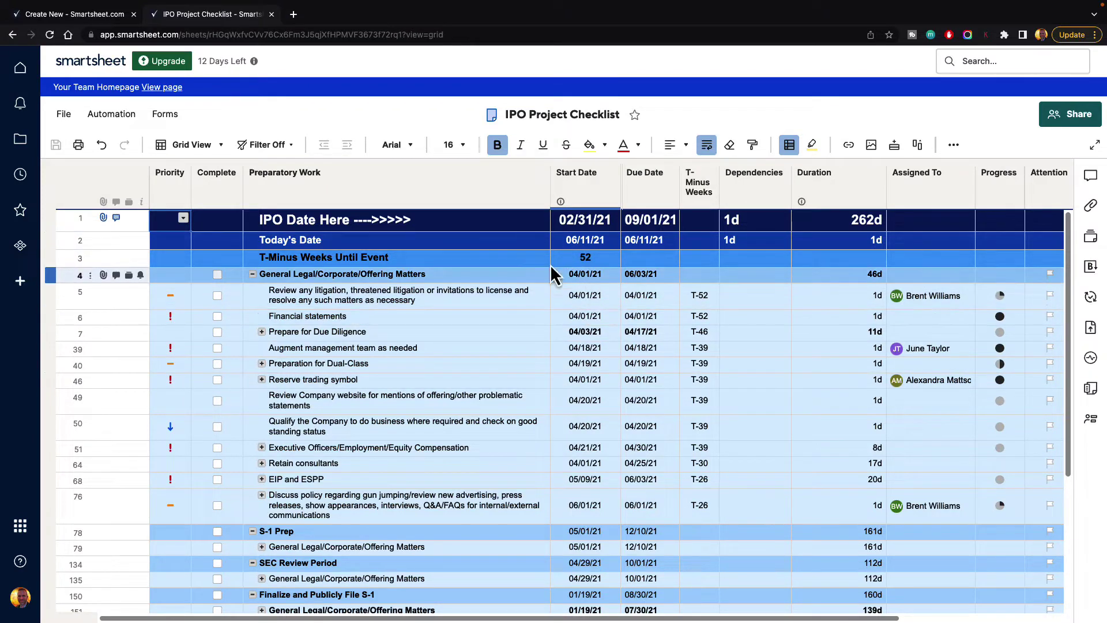
Step: Widen the Preparatory Work and T-Minus Weeks columns, undoing an accidental End Date reveal
left_click_drag(548, 195, 589, 195)
left_click(660, 196)
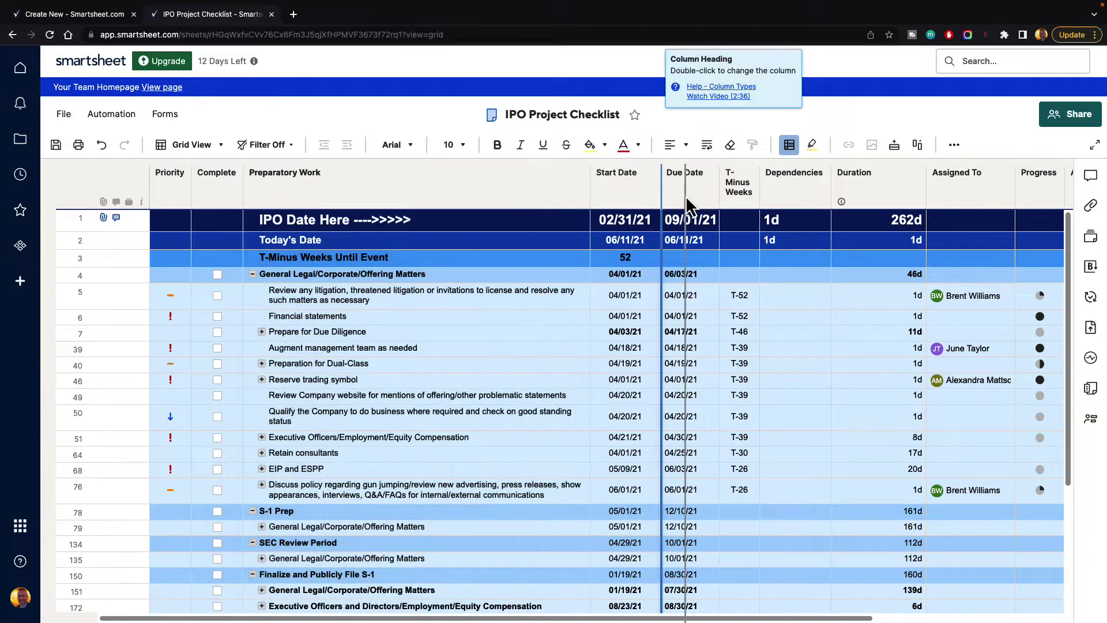
key("ctrl+z")
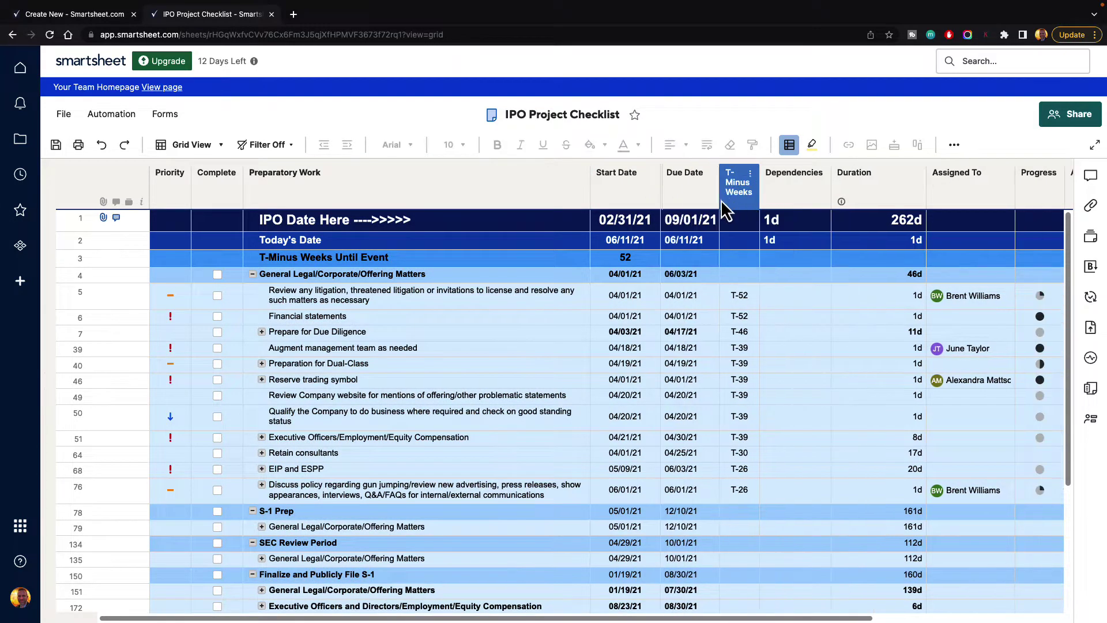
left_click_drag(718, 200, 801, 196)
left_click(760, 179)
Step: Widen Dependencies, Duration and Complete, and widen T-Minus Weeks so its heading fits one line
left_click(870, 193)
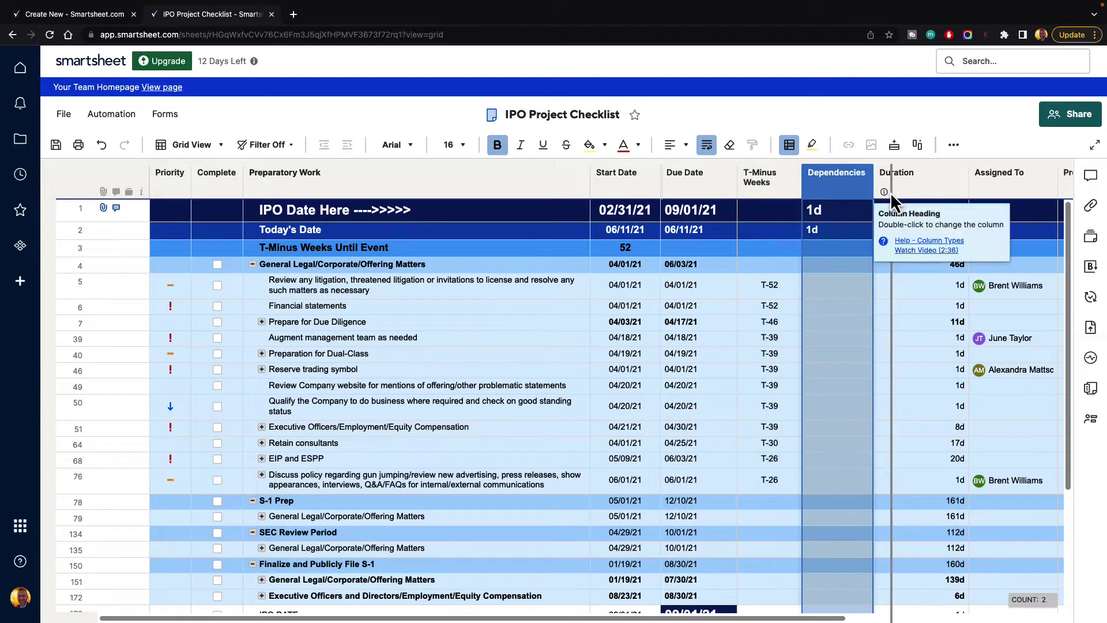
left_click_drag(873, 193, 892, 195)
left_click_drag(802, 191, 830, 195)
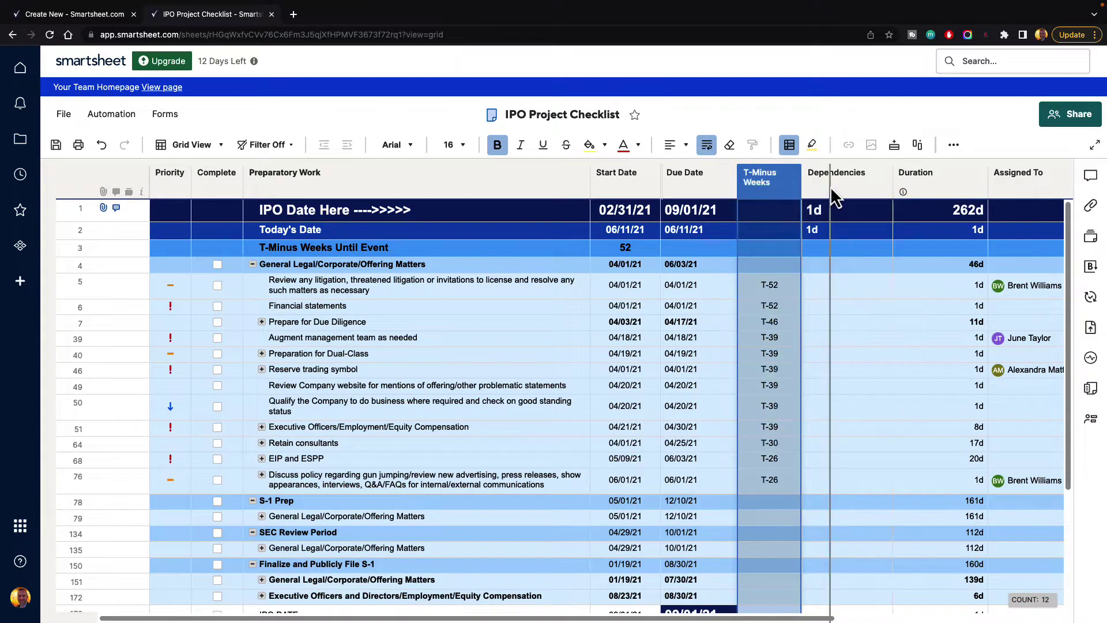
left_click(1011, 184)
left_click_drag(1016, 184, 1022, 184)
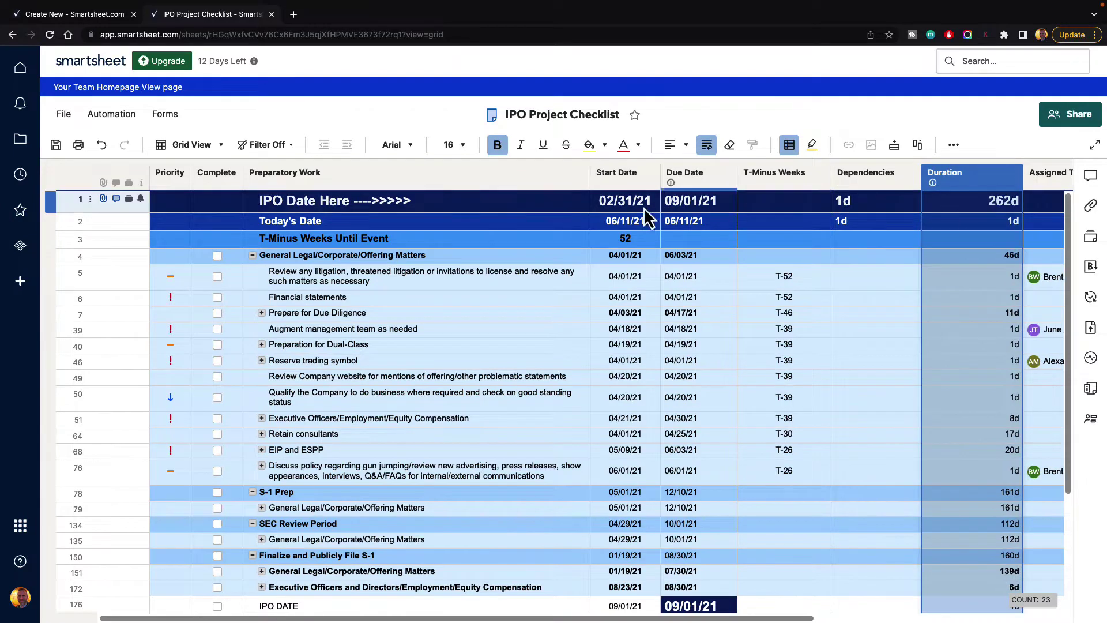
left_click_drag(242, 183, 209, 184)
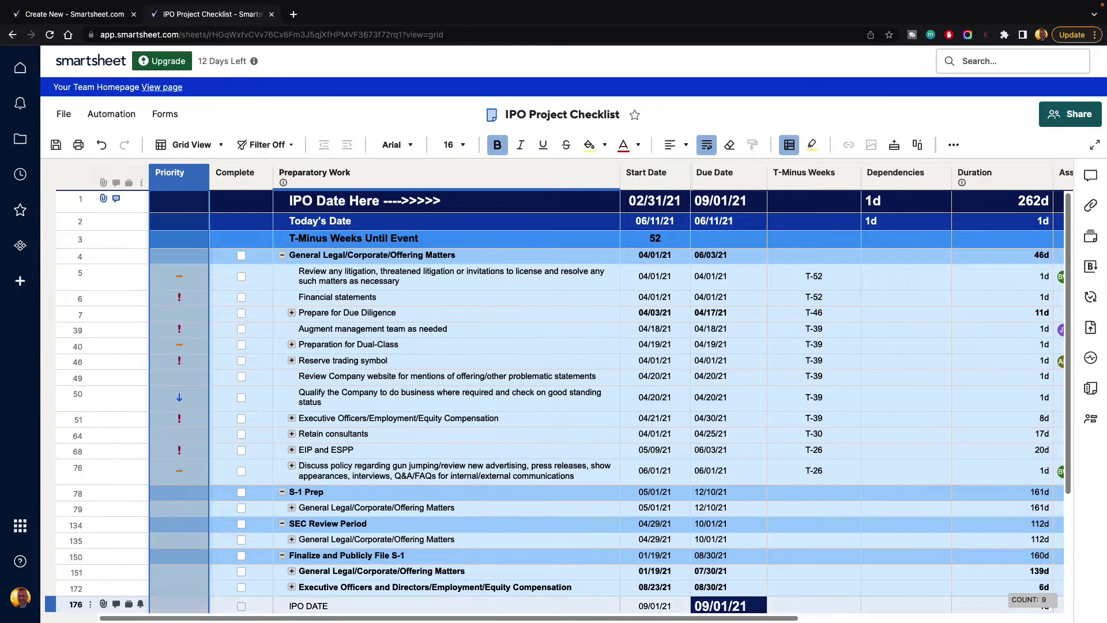
left_click_drag(634, 618, 874, 615)
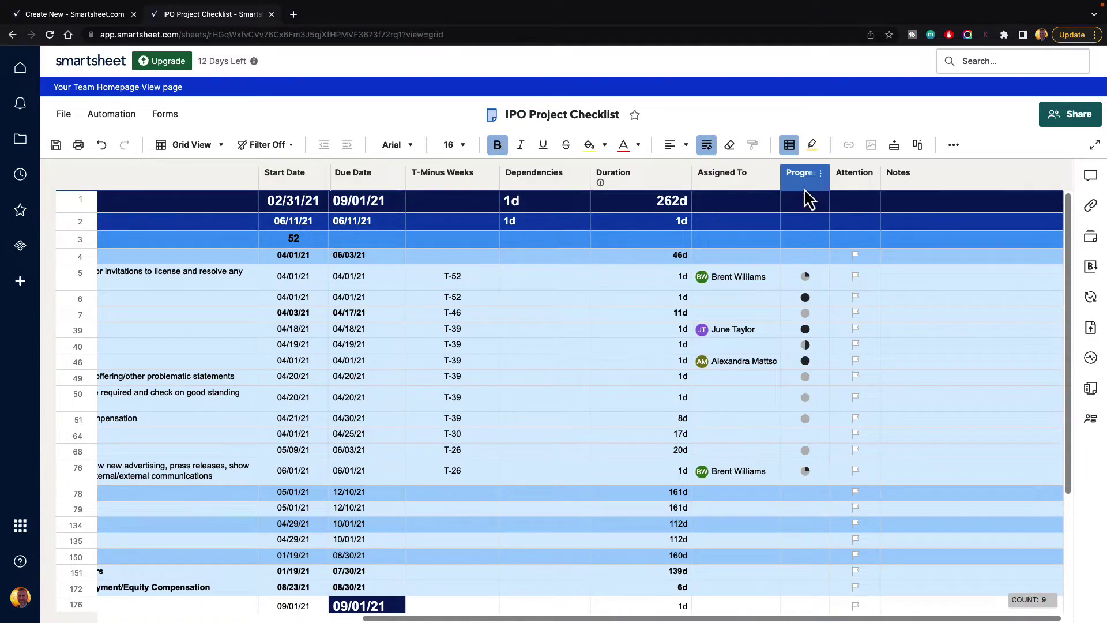
scroll(581, 314, "left", 10)
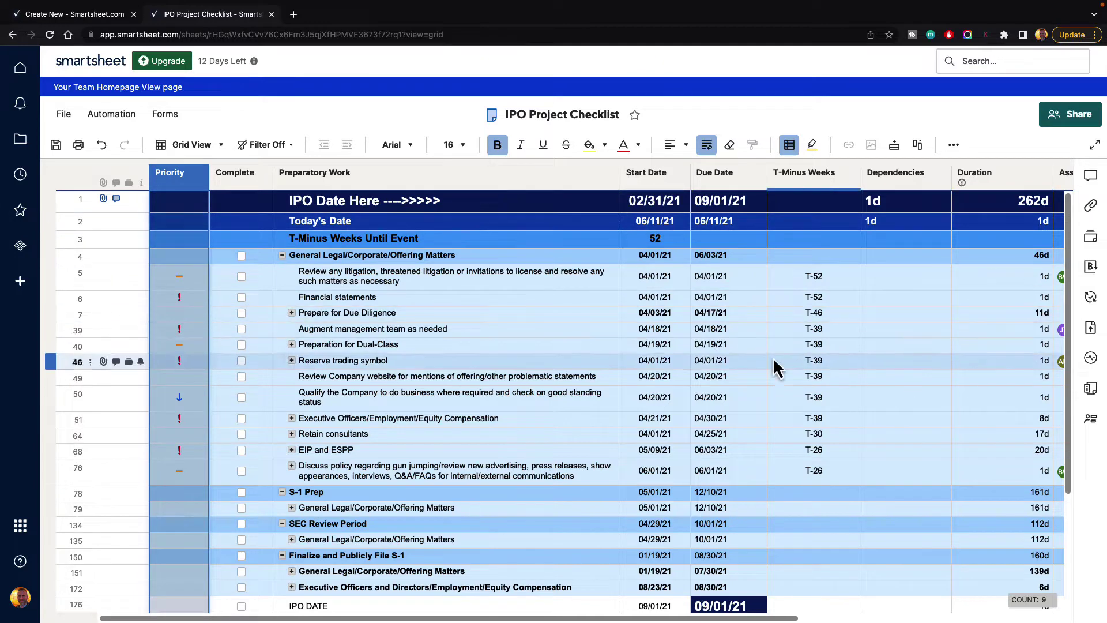
scroll(569, 291, "right", 6)
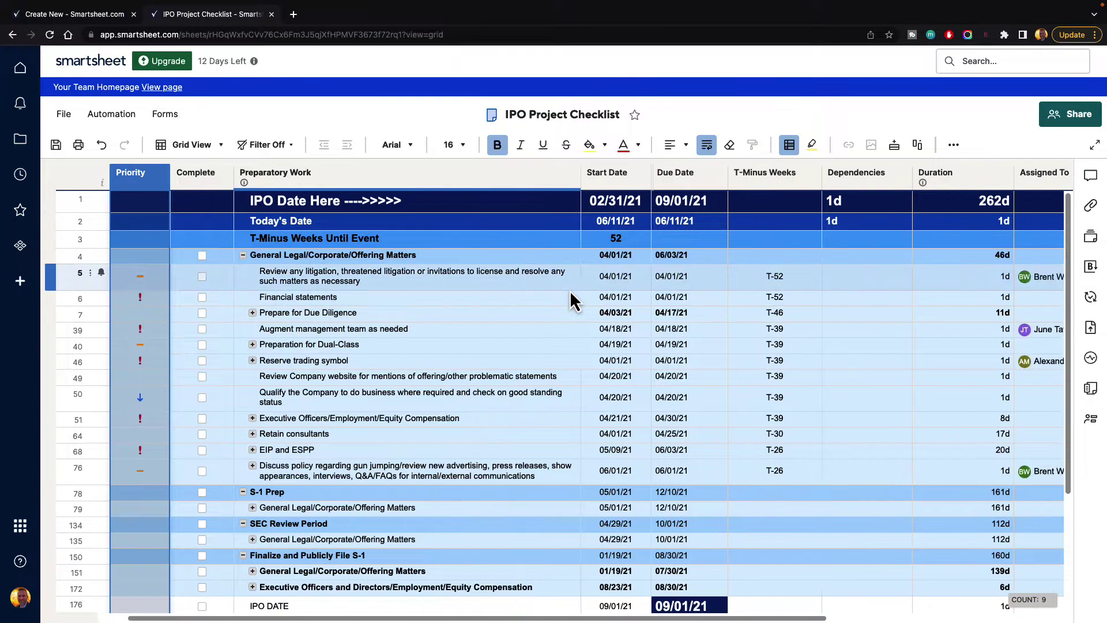
scroll(570, 289, "right", 2)
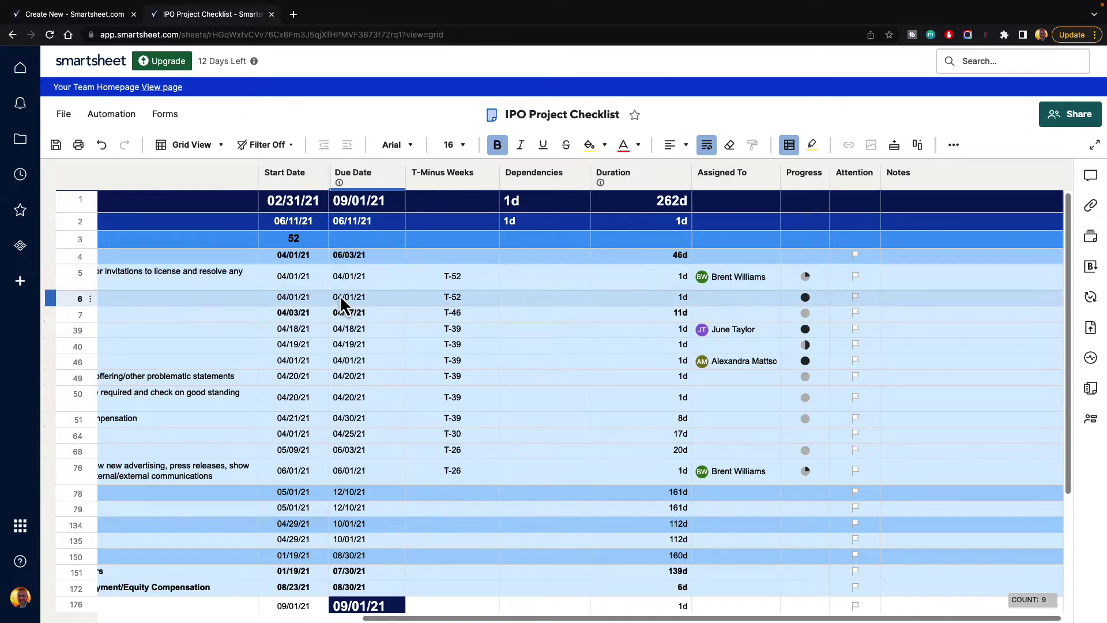
scroll(340, 295, "left", 10)
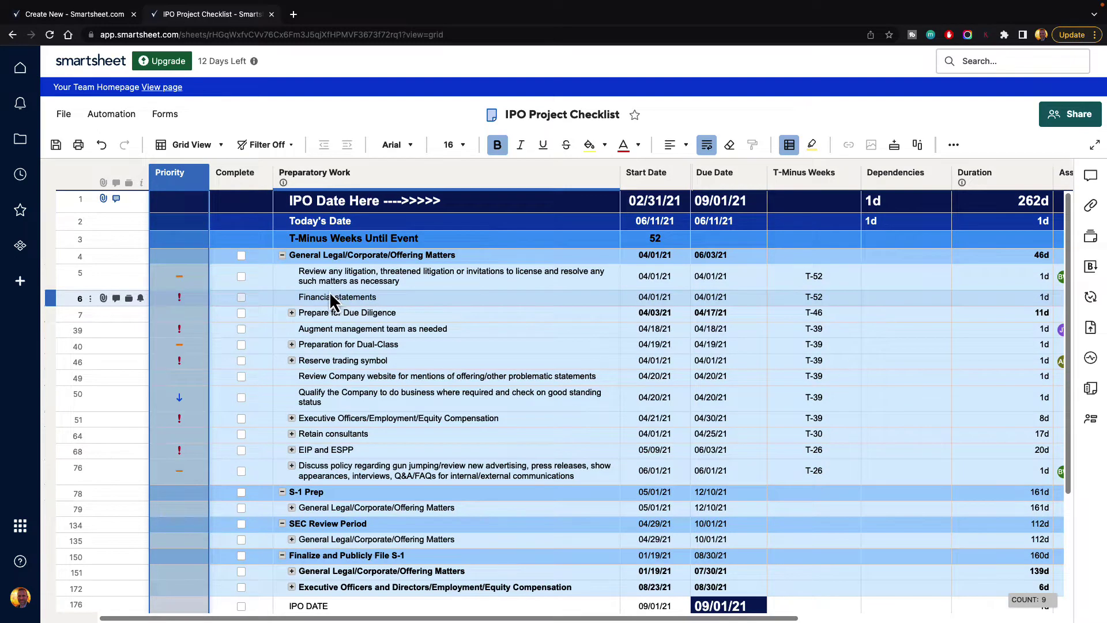
left_click(329, 283)
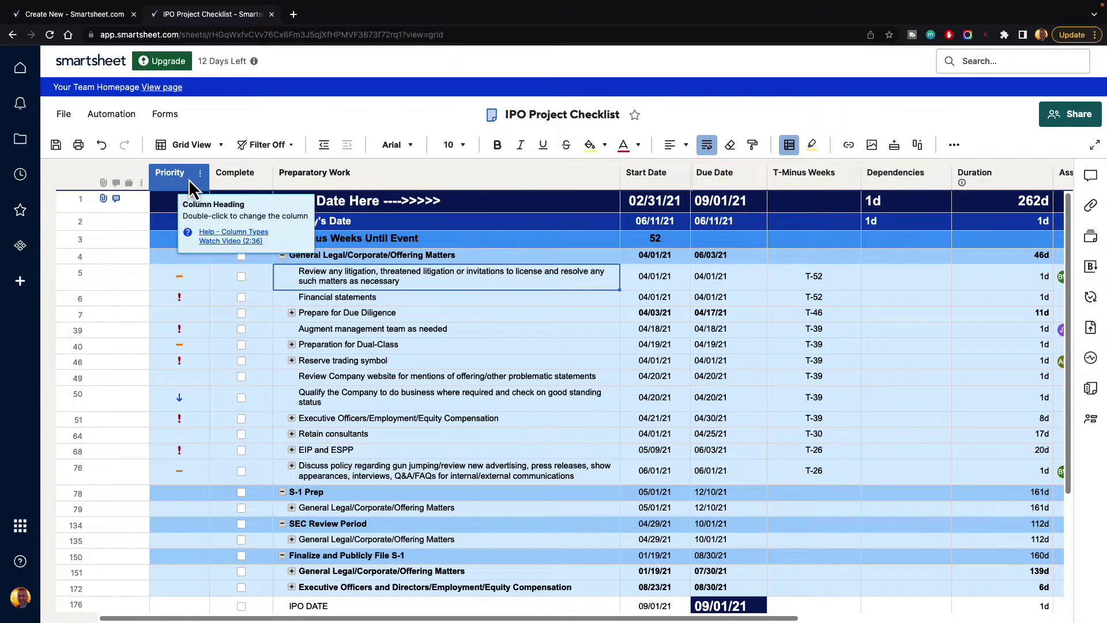
scroll(438, 313, "right", 10)
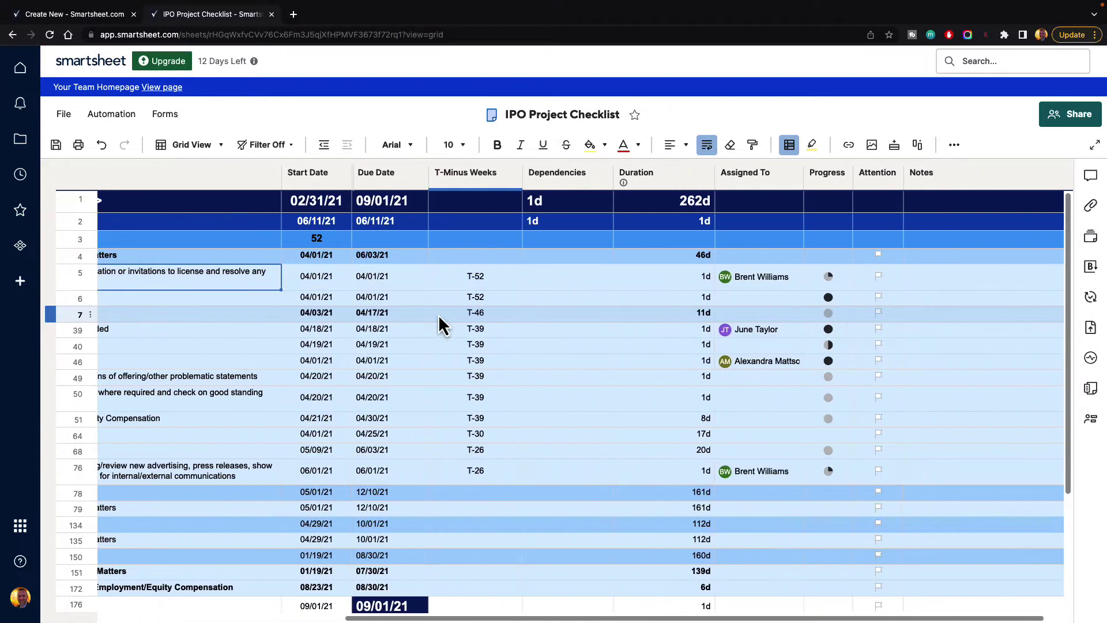
scroll(438, 313, "left", 10)
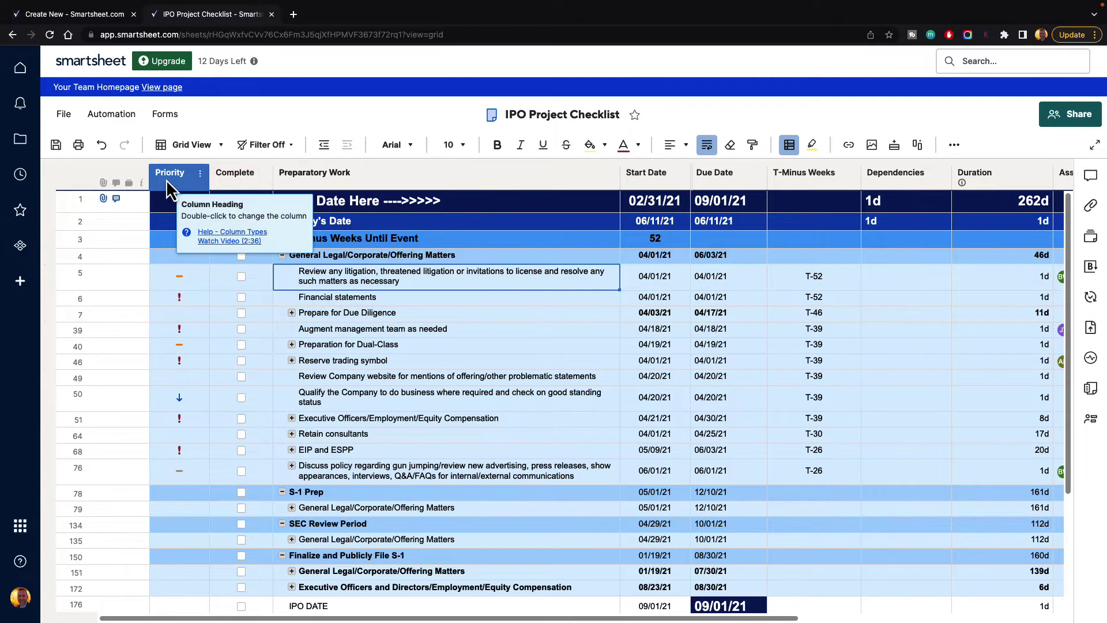
Step: Use Freeze Column on the Priority column's menu to pin it at the left
left_click(200, 175)
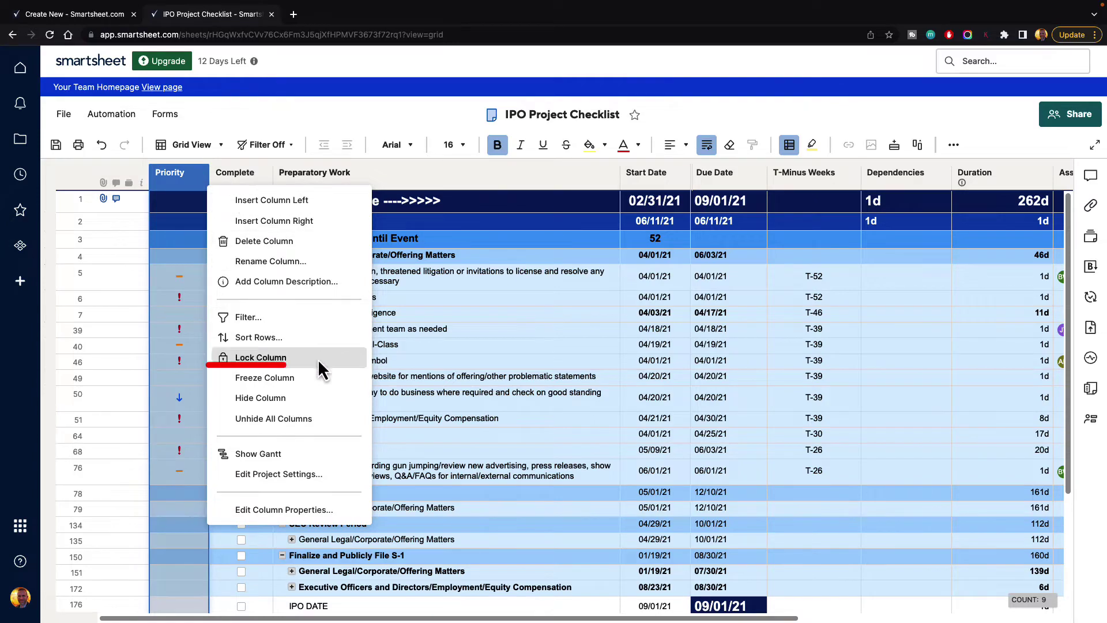
left_click(312, 381)
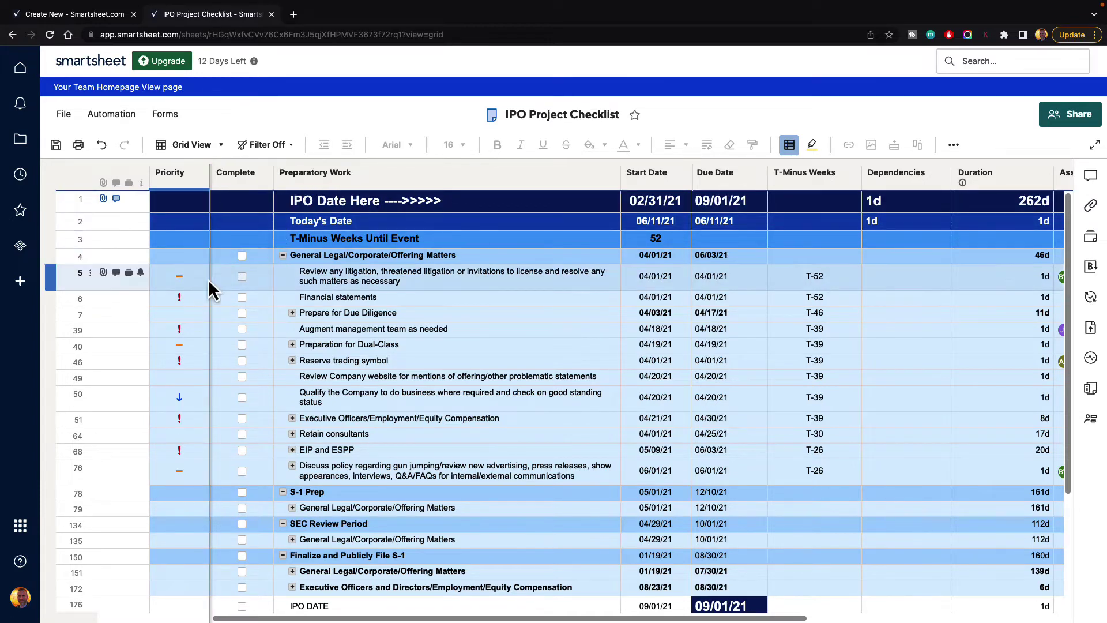
left_click(212, 328)
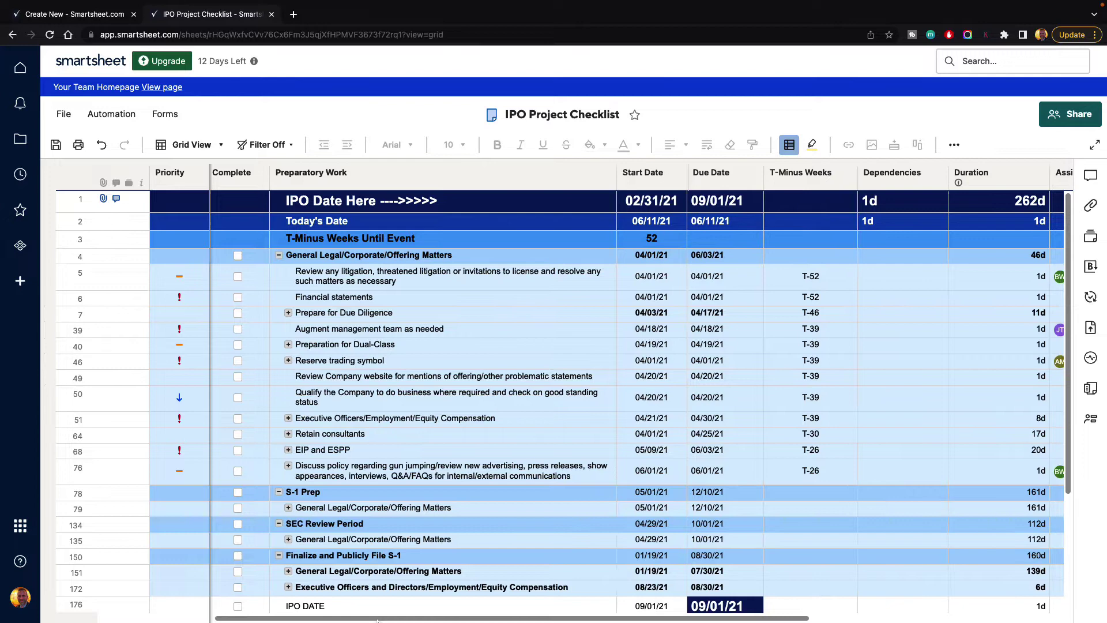
mouse_move(374, 620)
left_mouse_down()
mouse_move(642, 618)
mouse_move(369, 619)
left_mouse_up()
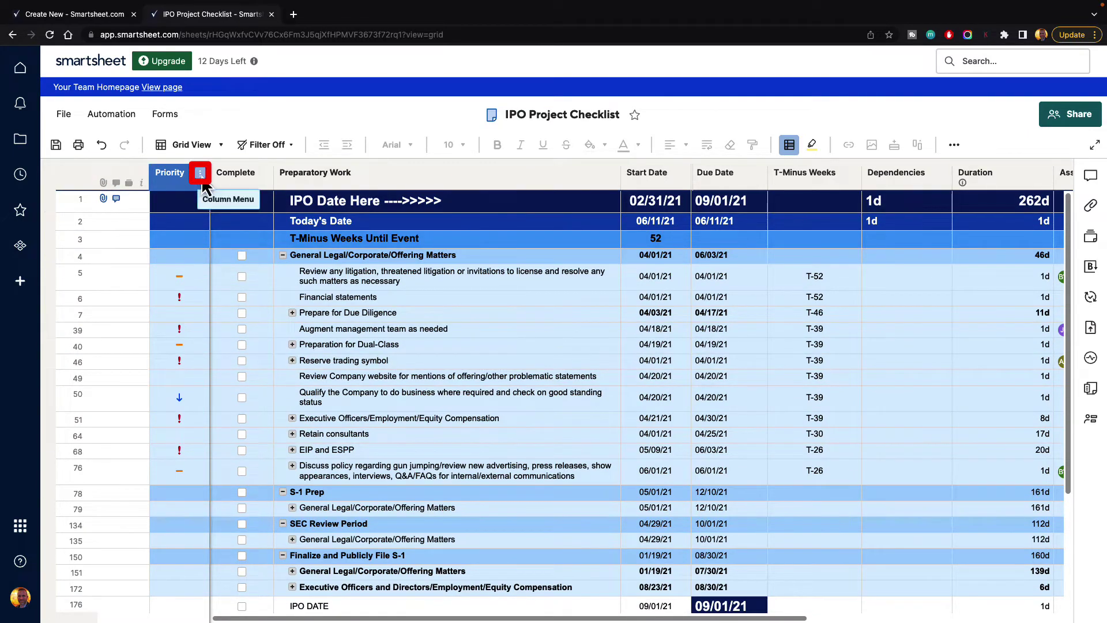
Step: Choose Unfreeze Column from the Priority column's menu and scroll to check the result
left_click(201, 174)
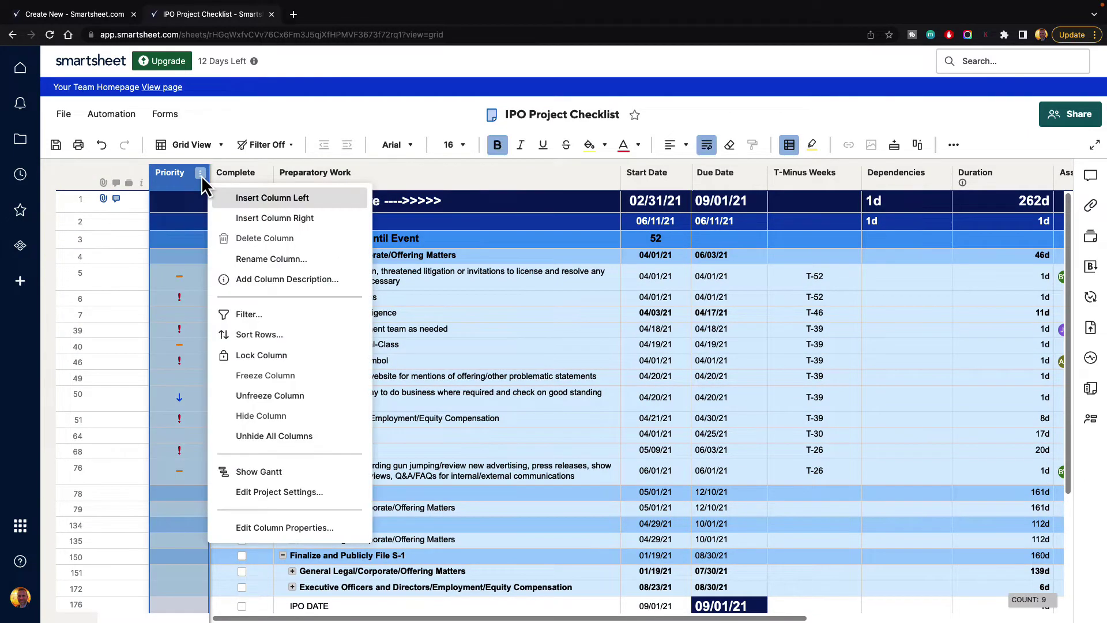
left_click(297, 389)
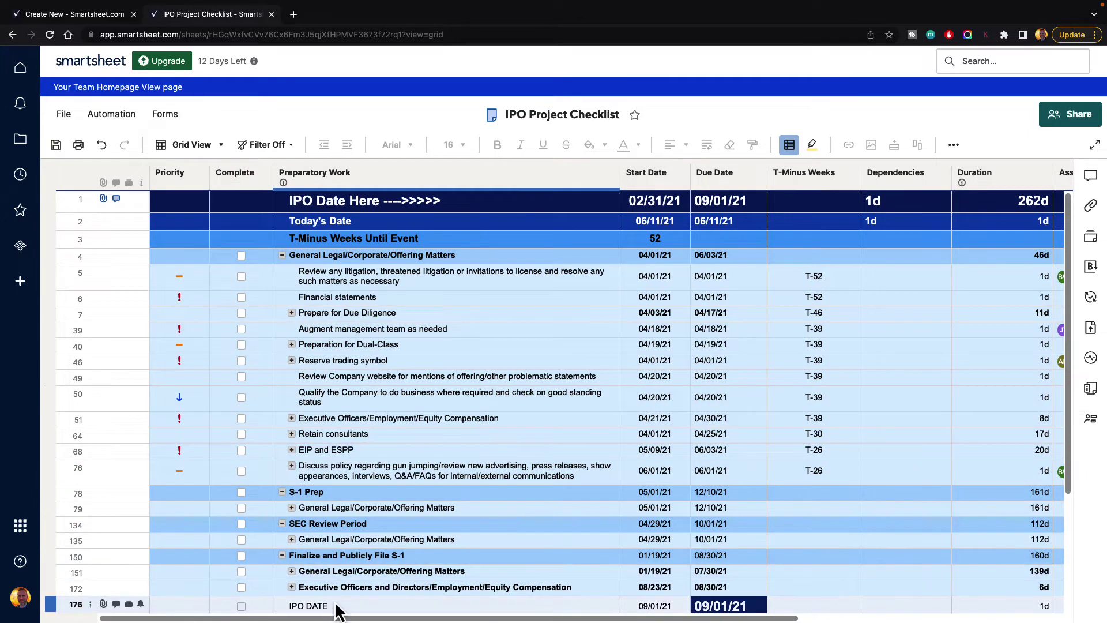
mouse_move(346, 620)
left_mouse_down()
mouse_move(628, 612)
mouse_move(345, 615)
left_mouse_up()
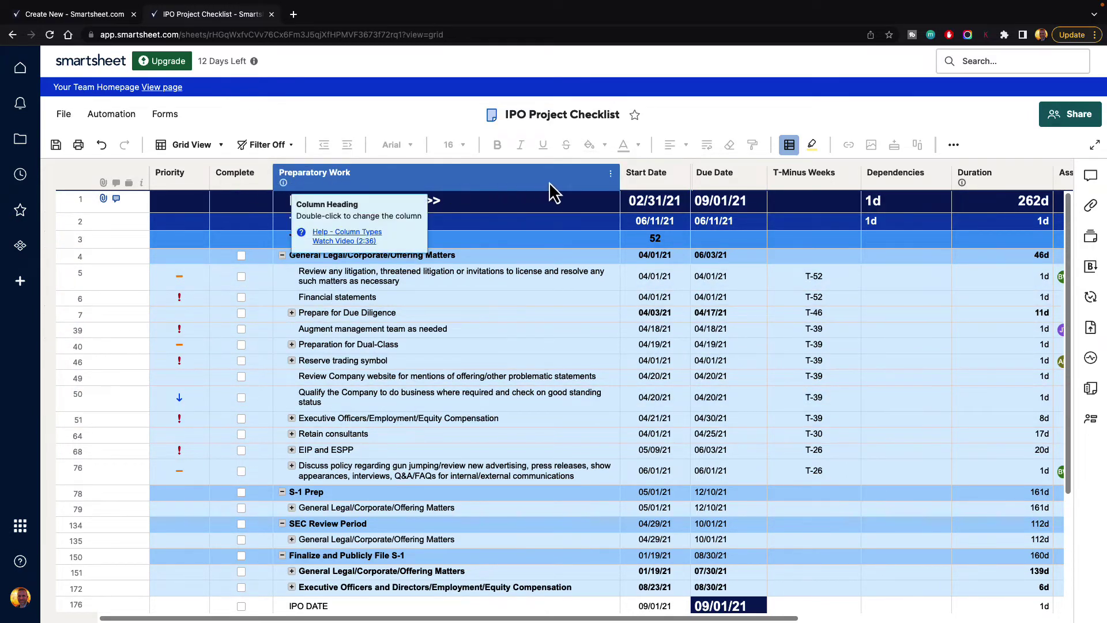
Step: Choose Freeze Column on Preparatory Work to pin it with Priority and Complete
left_click(610, 174)
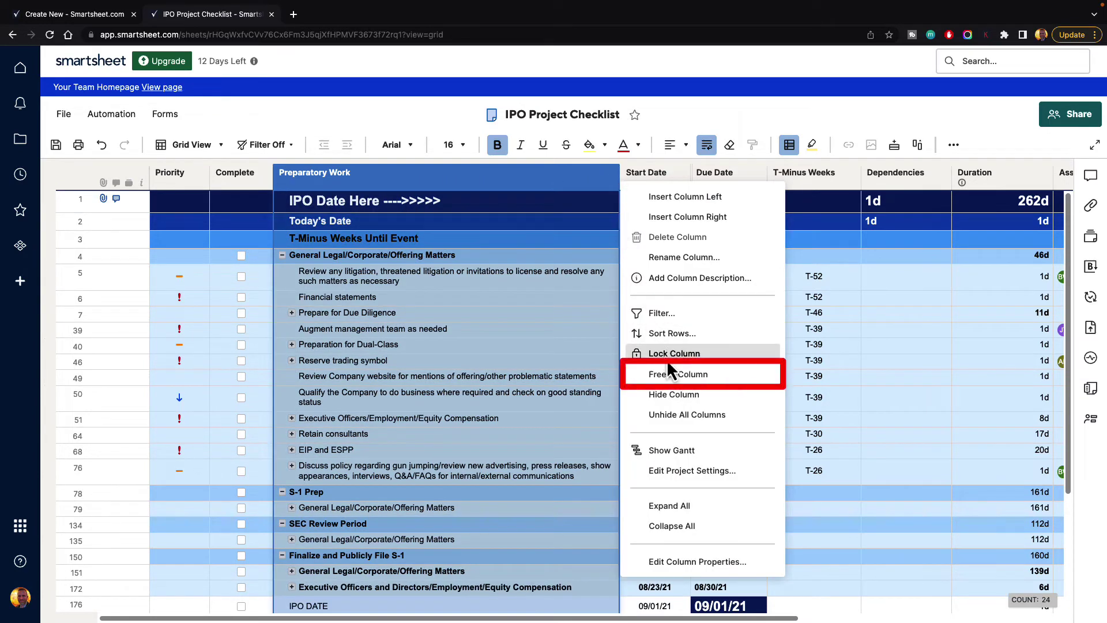
left_click(671, 375)
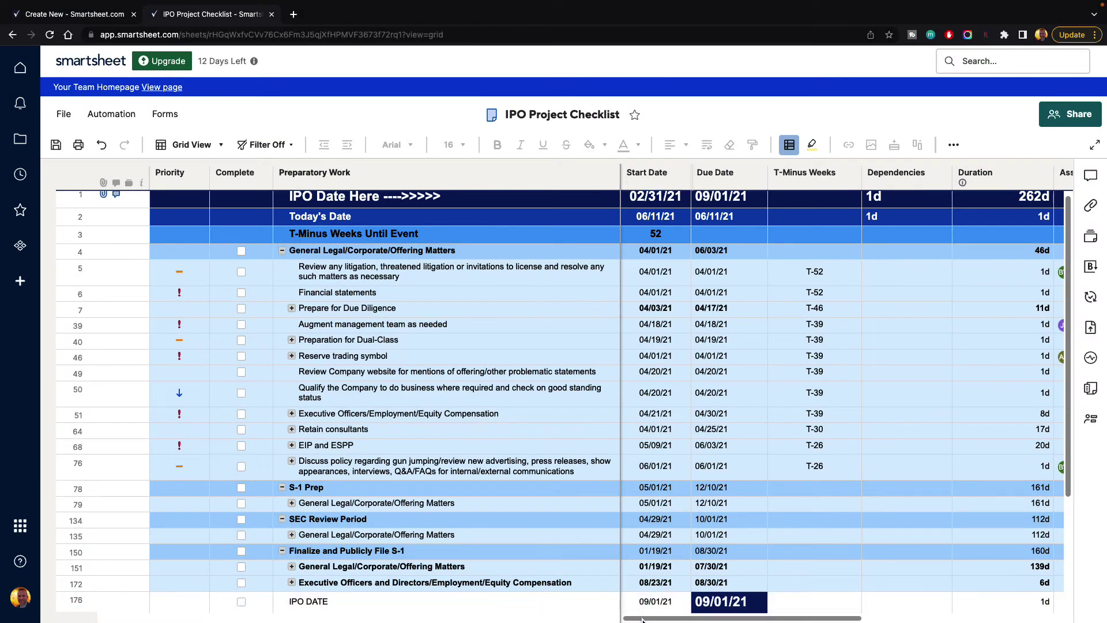
left_click_drag(635, 618, 814, 618)
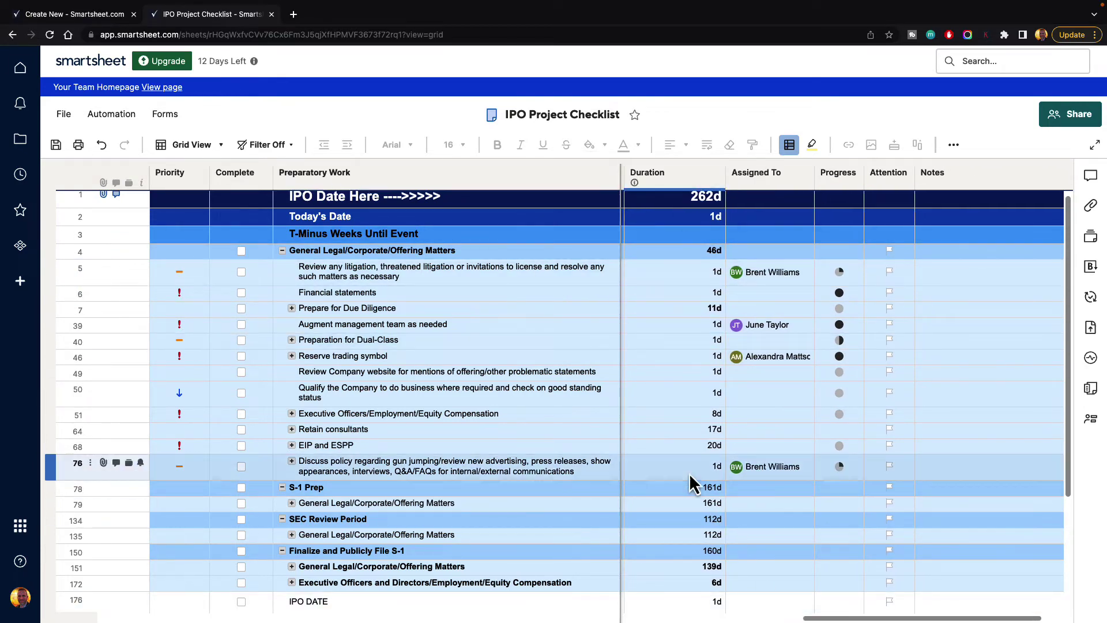
scroll(689, 473, "down", 3)
scroll(692, 478, "up", 3)
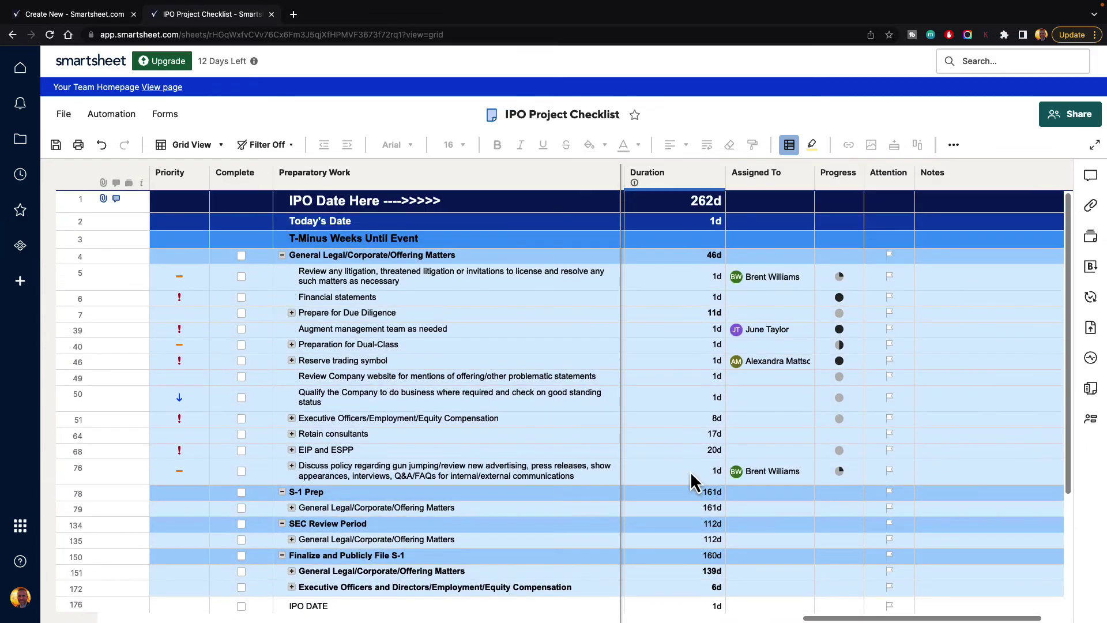
scroll(720, 496, "right", 1)
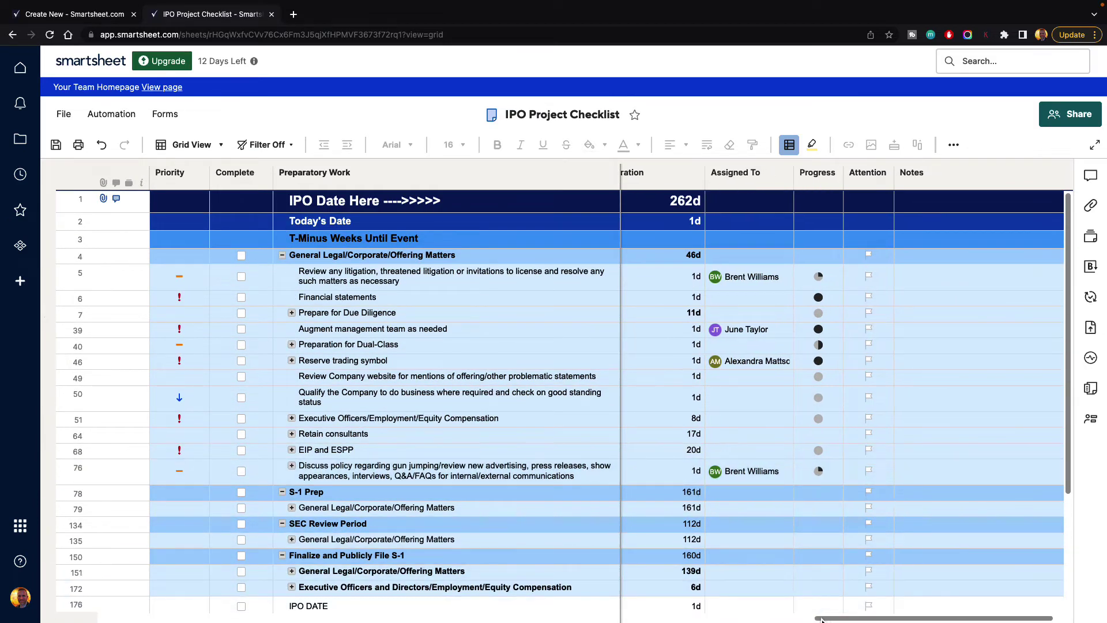
left_click_drag(822, 619, 706, 618)
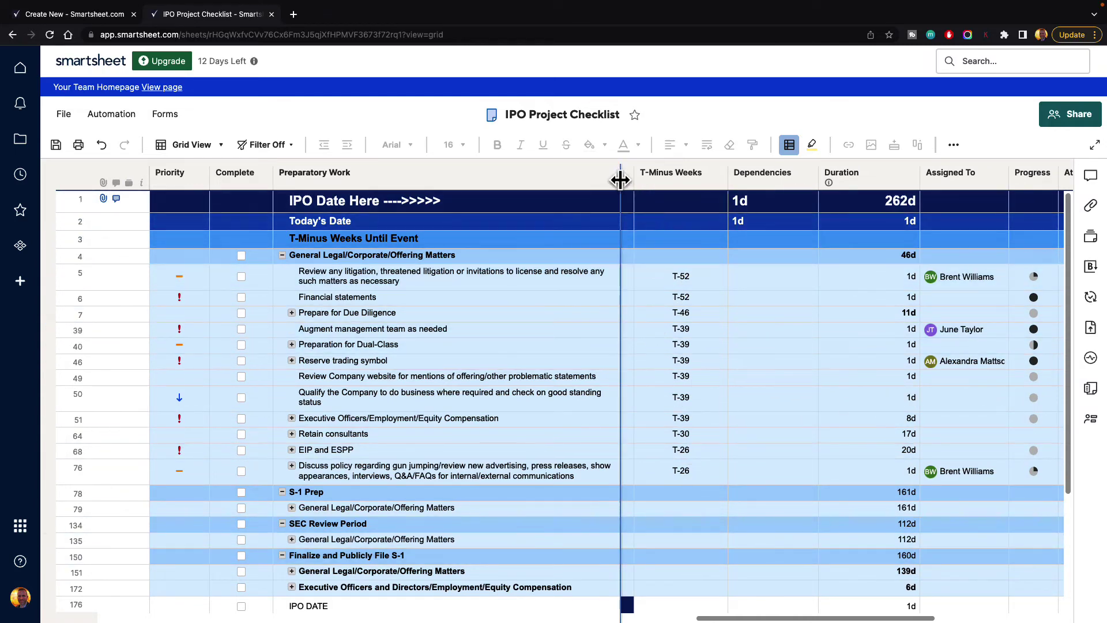
Step: Narrow the frozen Preparatory Work and Complete columns by dragging their header borders left
left_click_drag(620, 181, 552, 184)
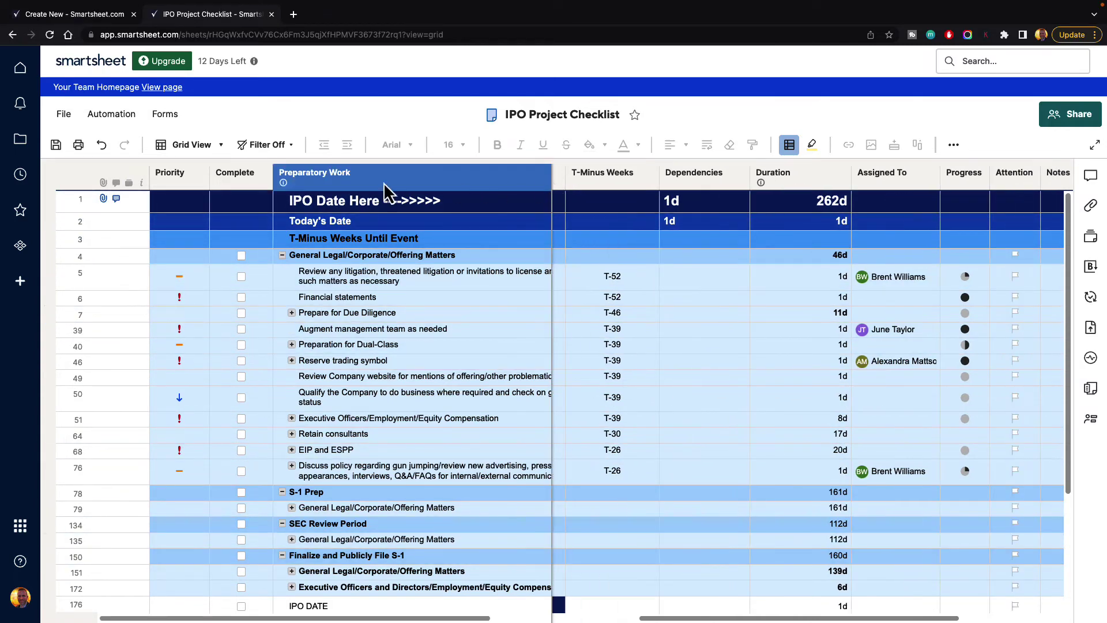
left_click(262, 179)
left_click_drag(272, 180, 223, 186)
left_click(202, 180)
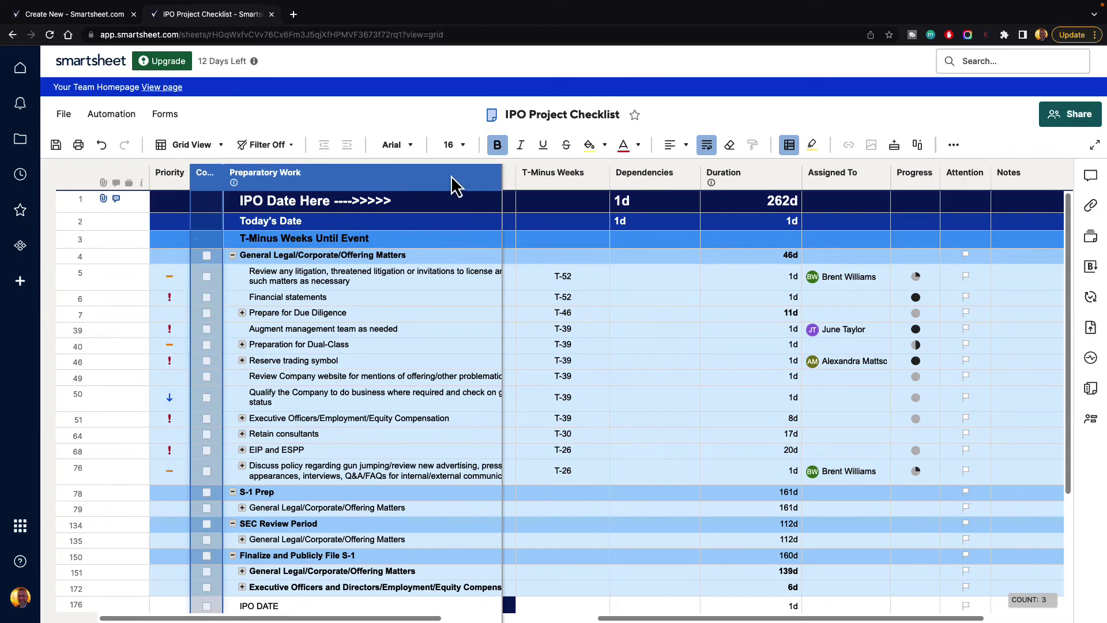
left_click_drag(502, 180, 466, 191)
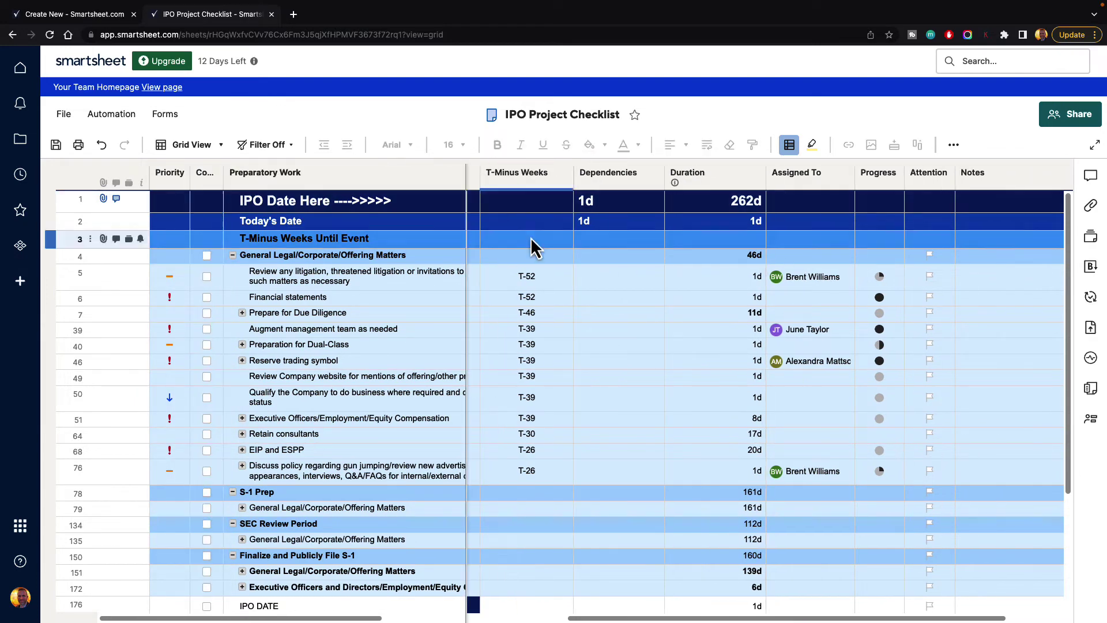
Step: Scroll the right pane sideways to confirm the frozen columns stay fixed, then select Preparatory Work
scroll(607, 611, "left", 1)
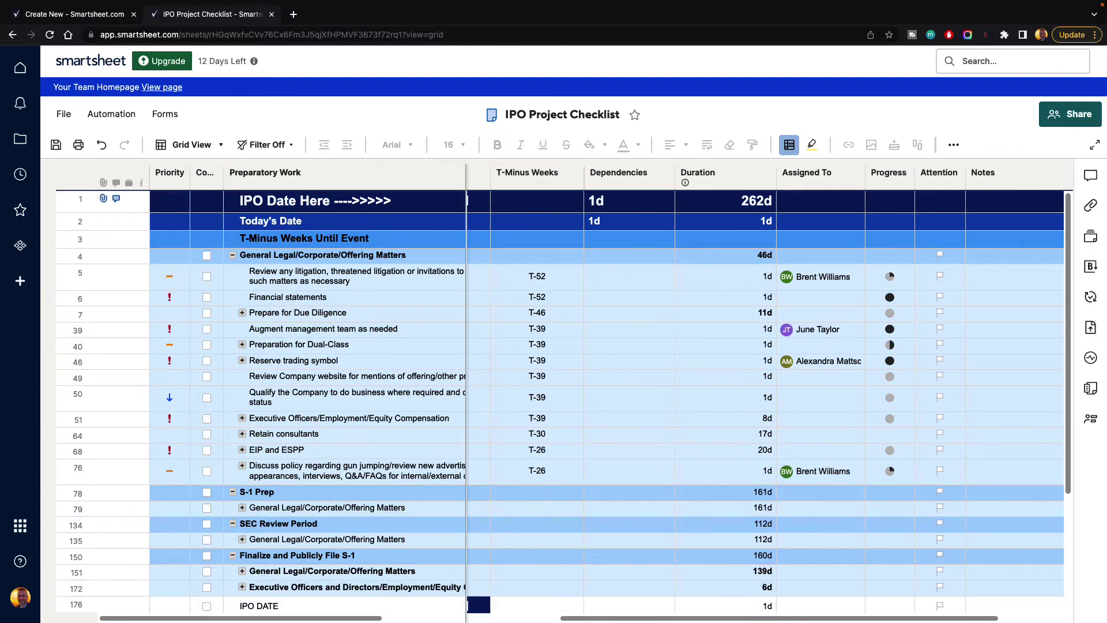
left_click_drag(586, 619, 474, 620)
scroll(477, 618, "right", 5)
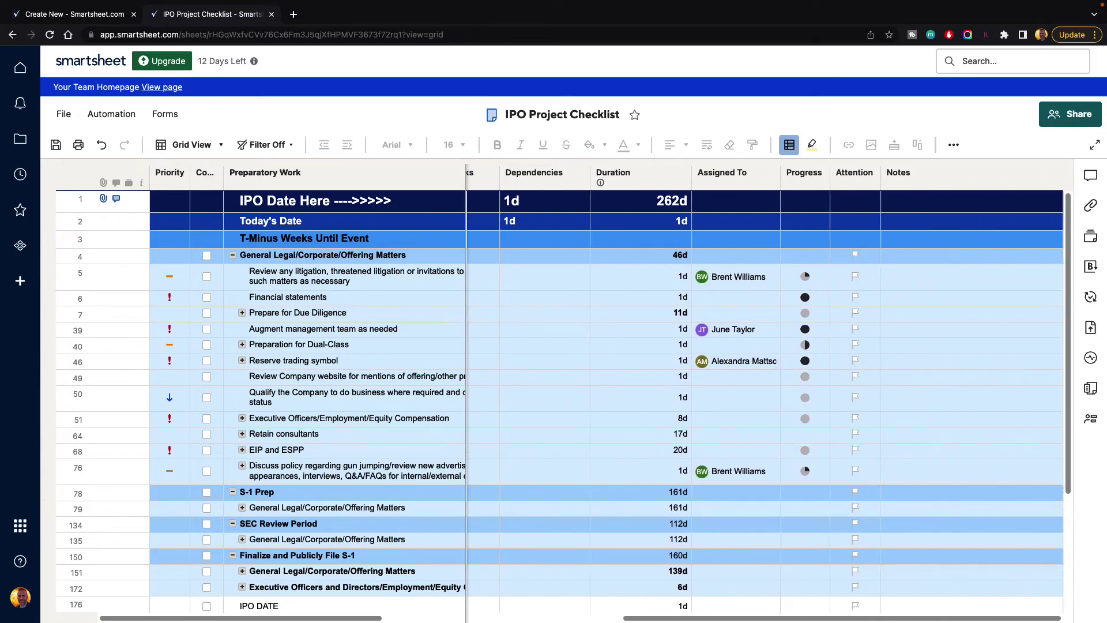
scroll(765, 390, "left", 2)
left_click_drag(529, 620, 498, 619)
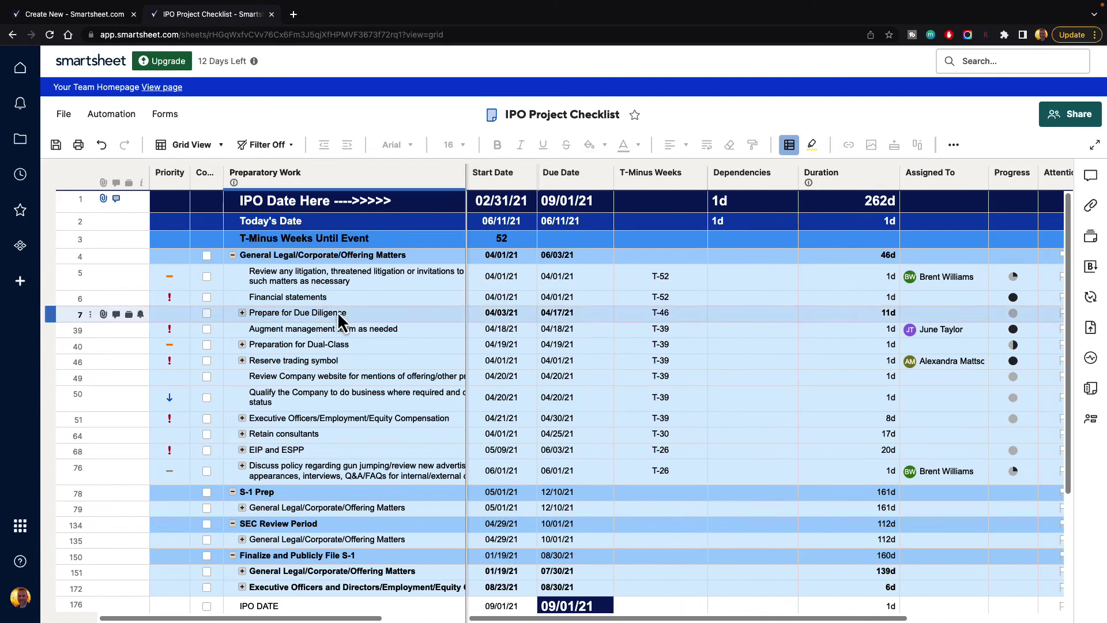
left_click(447, 181)
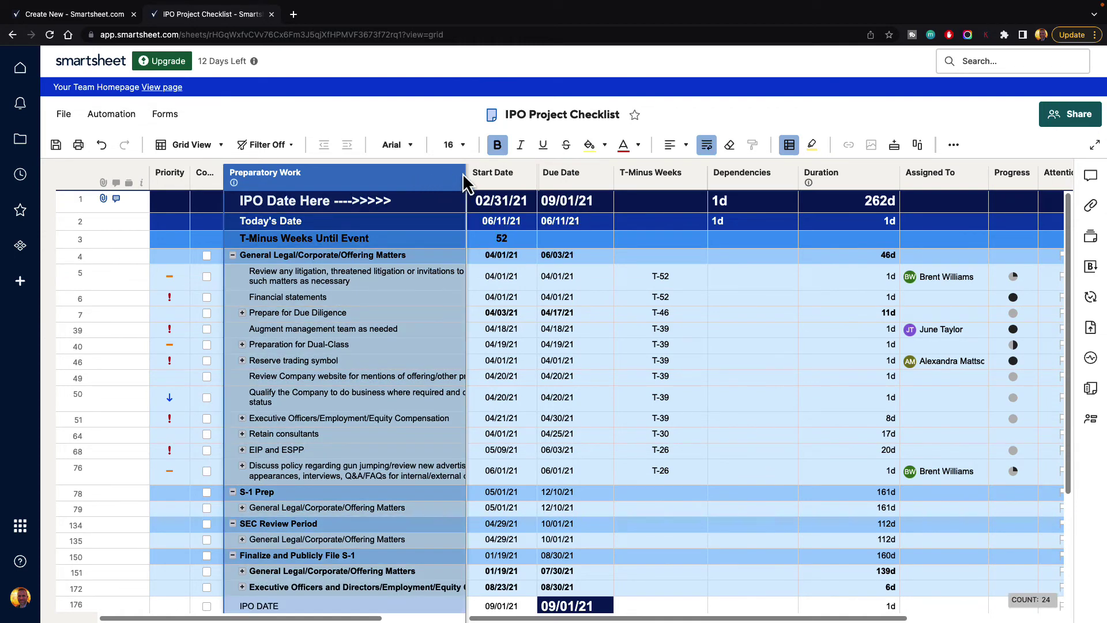
Step: Widen Preparatory Work to show fuller descriptions, then choose Unfreeze Column from its header menu
left_click_drag(466, 179, 516, 190)
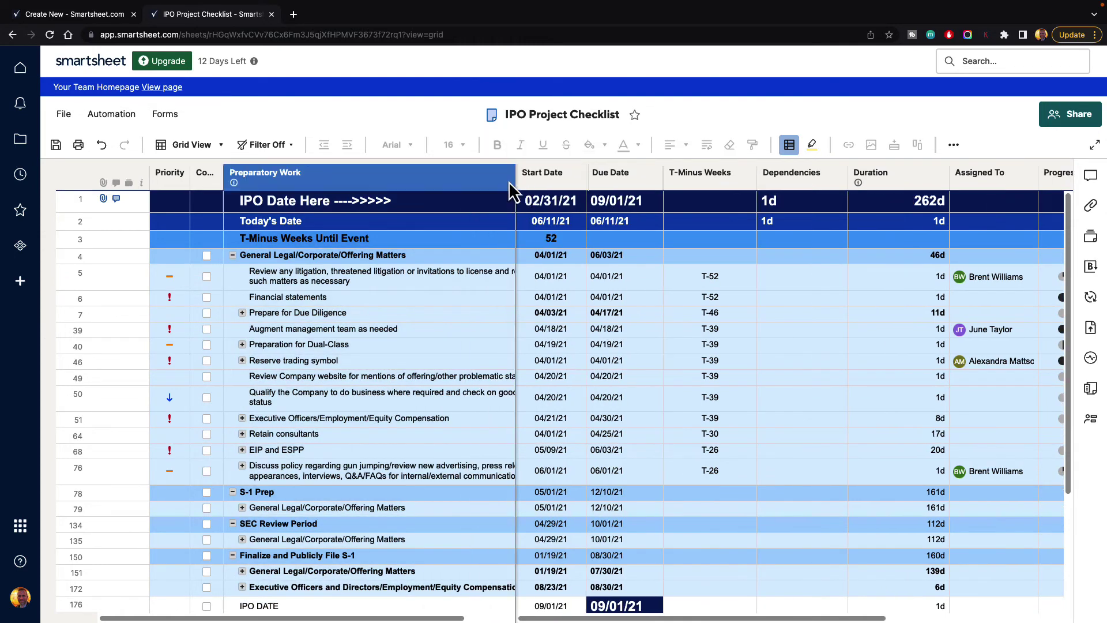
right_click(354, 178)
key("Escape")
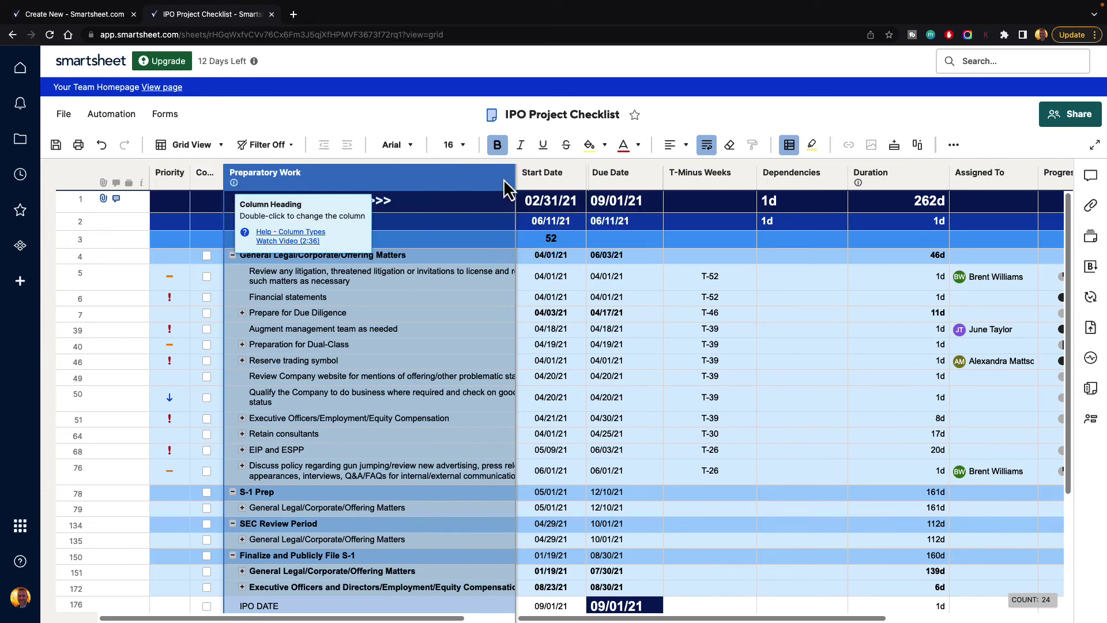
right_click(431, 182)
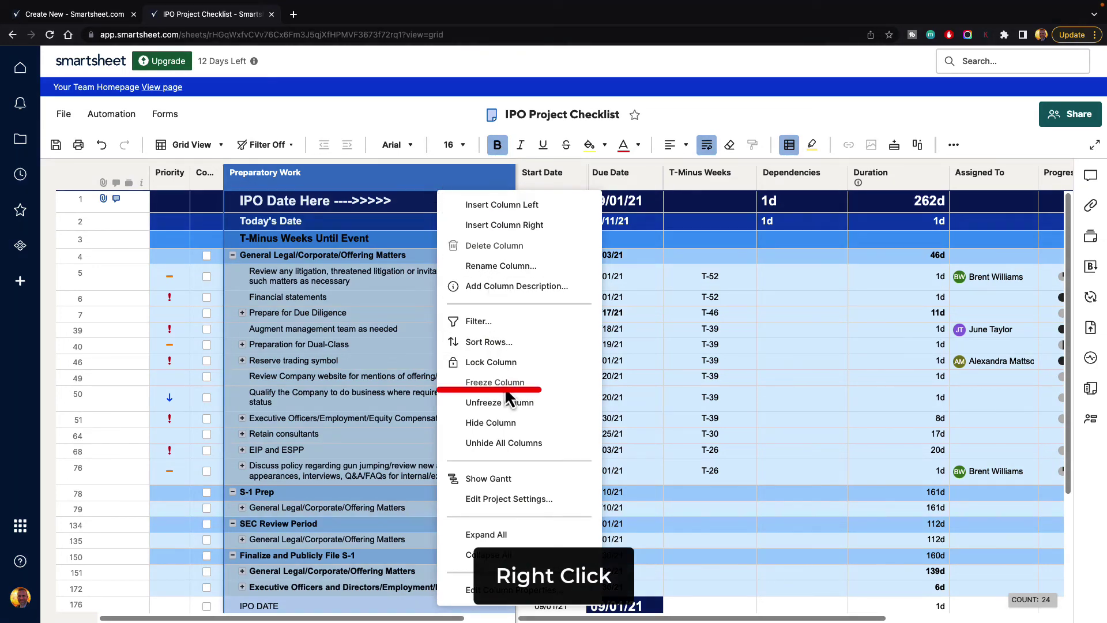
left_click(531, 404)
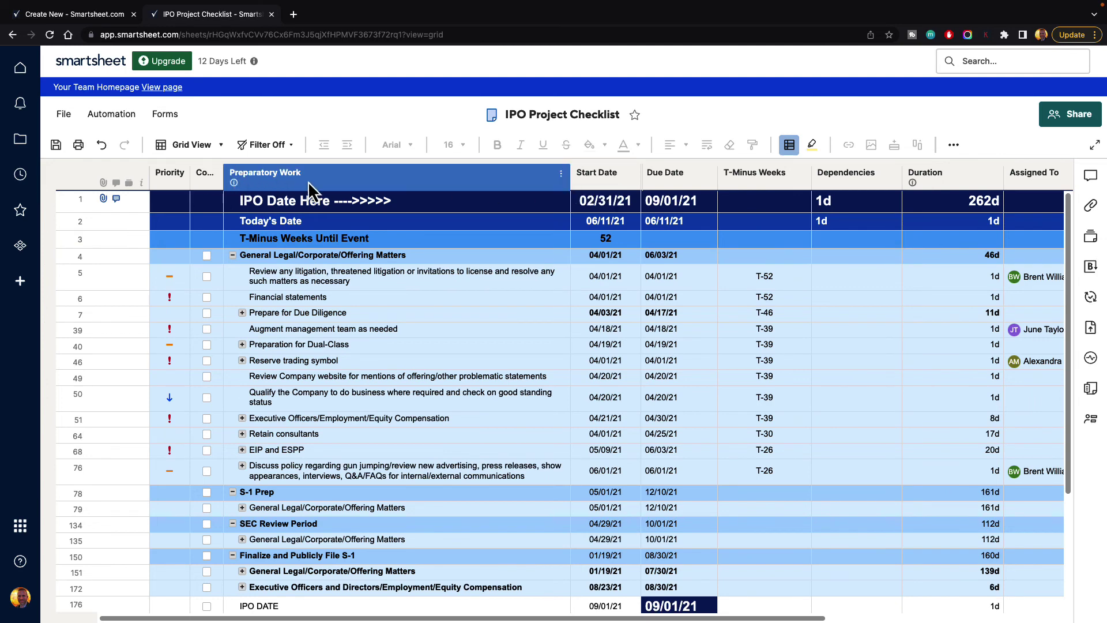
right_click(386, 189)
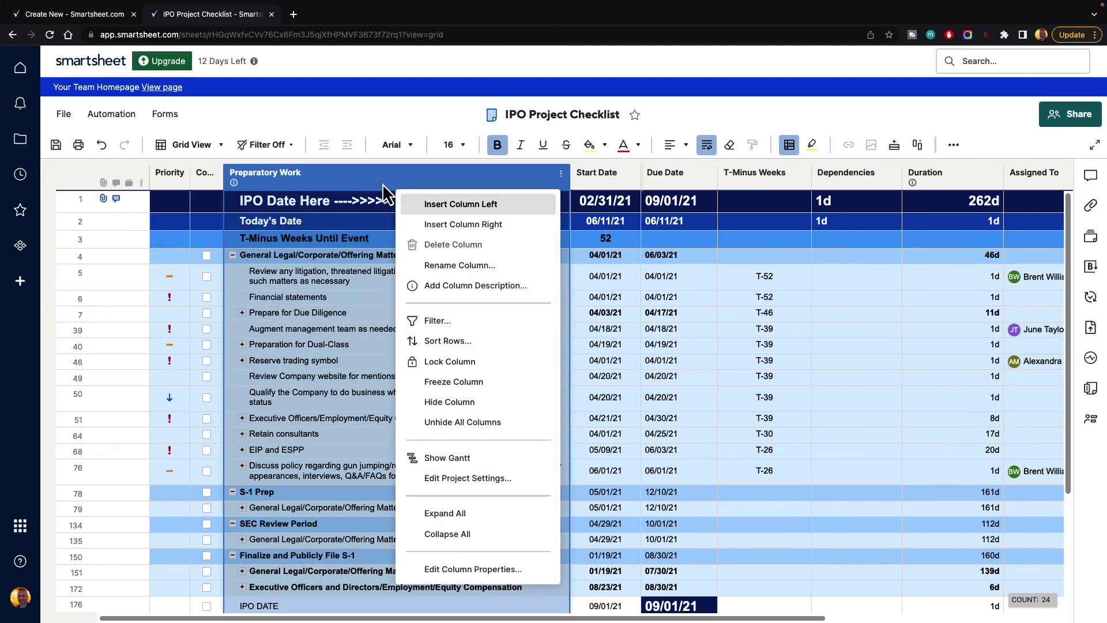
left_click(493, 175)
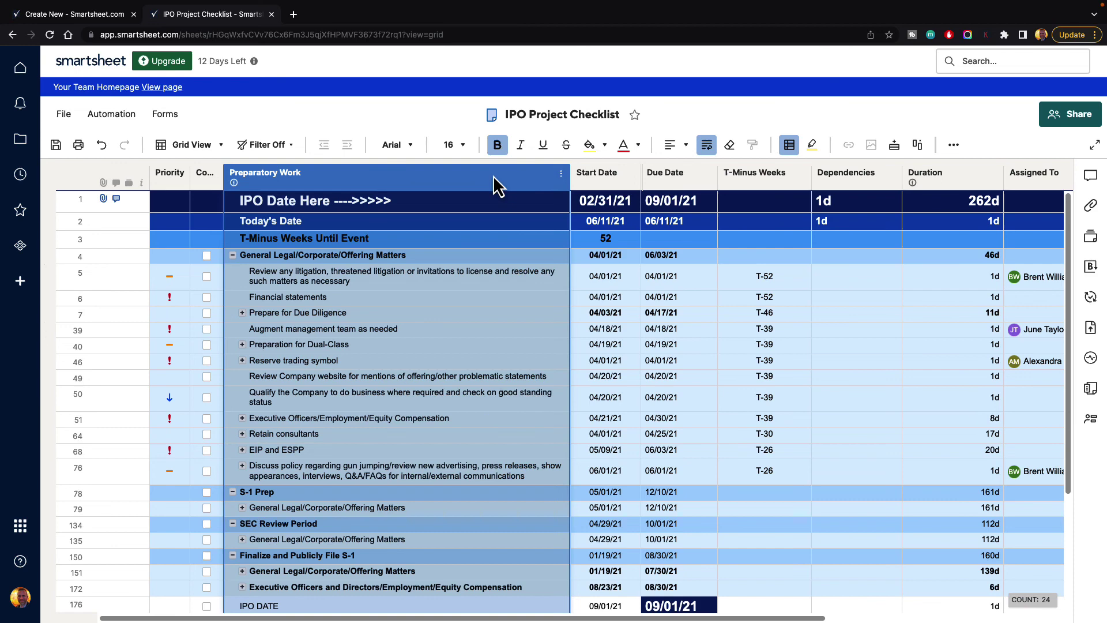
left_click(563, 175)
left_click(419, 122)
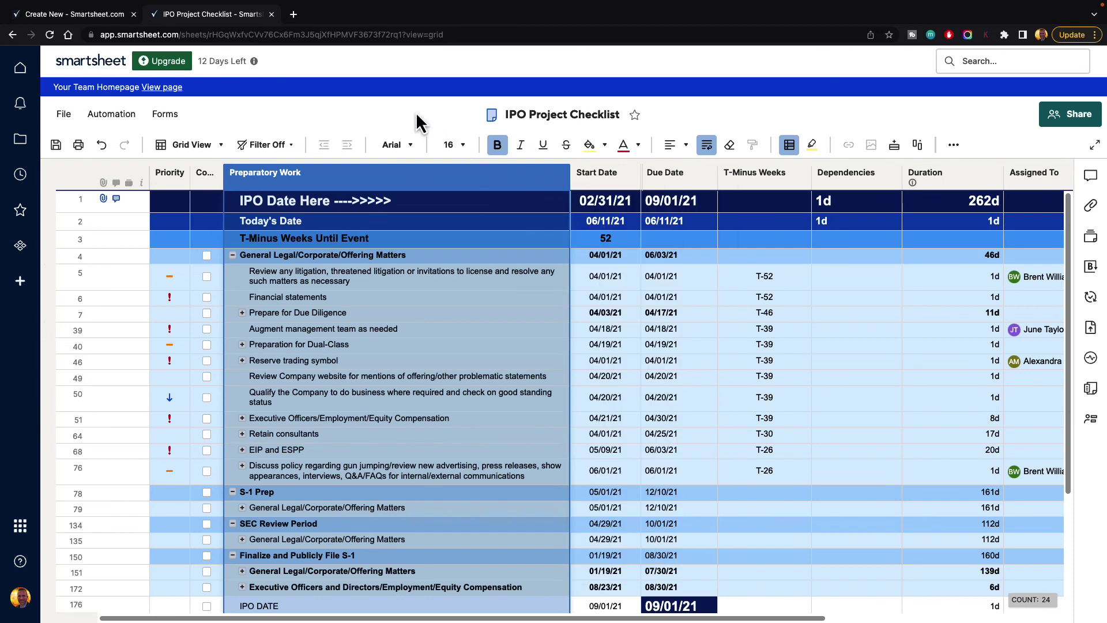